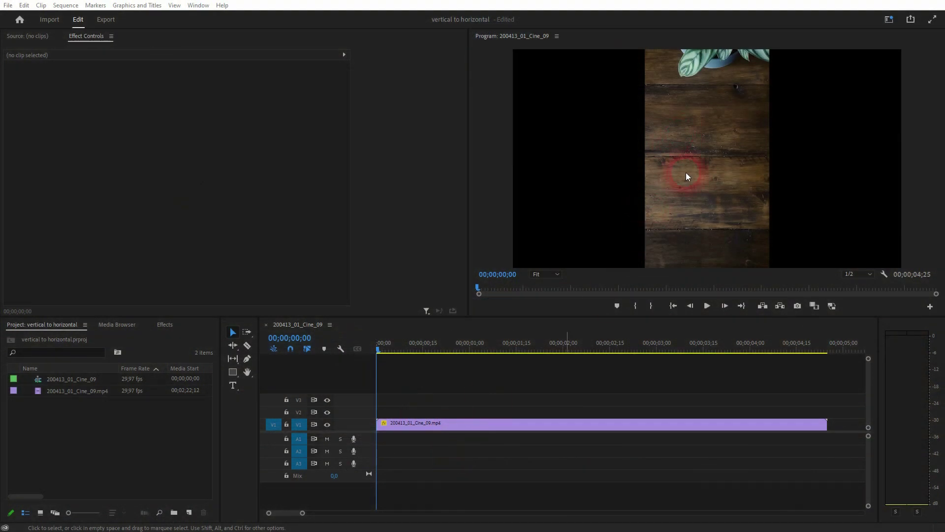
Play the clip to preview it, then bring the playhead back to the clip start.
left_click(432, 364)
key("space")
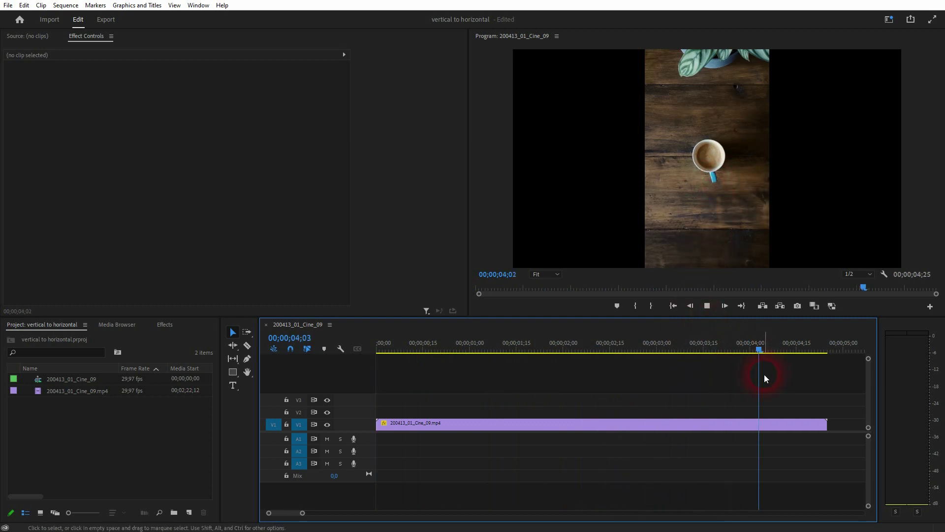
left_click_drag(828, 351, 374, 386)
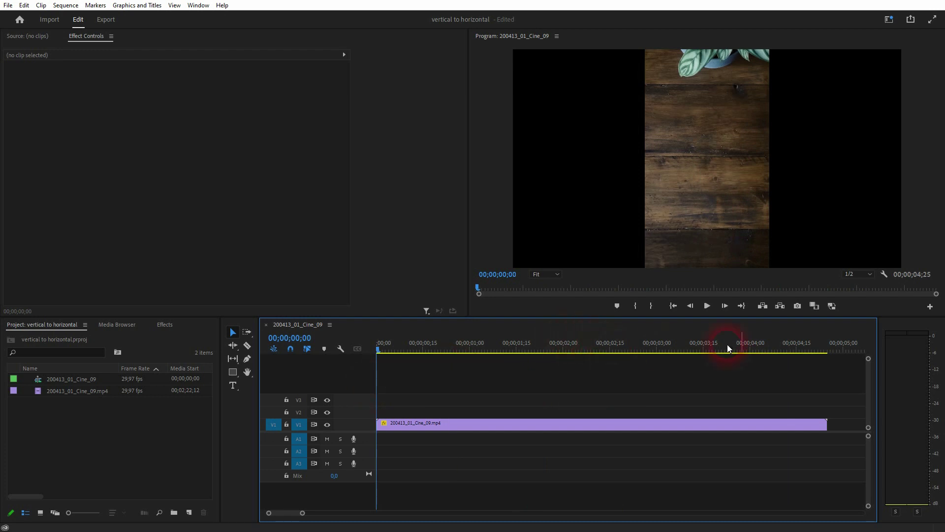
Export the current frame as a JPEG named 'tutorial' to the Desktop.
left_click(797, 306)
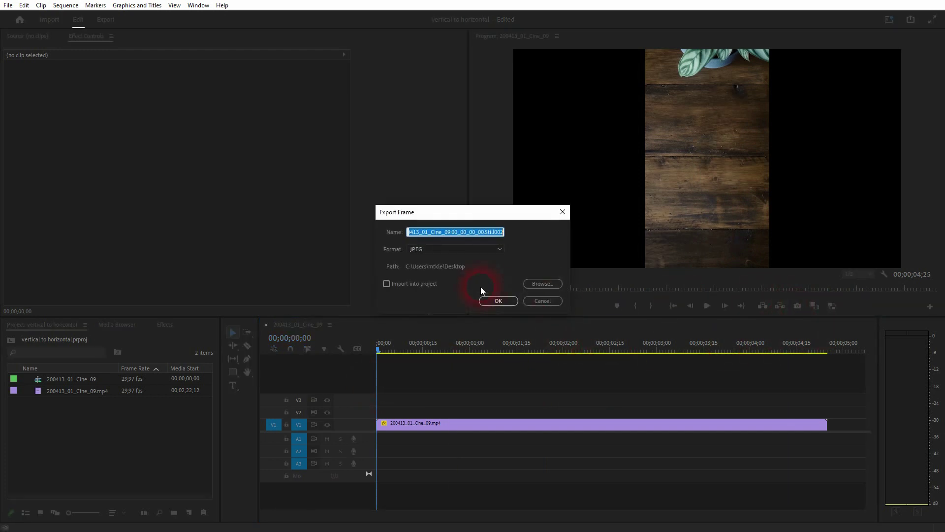
type("tutorial")
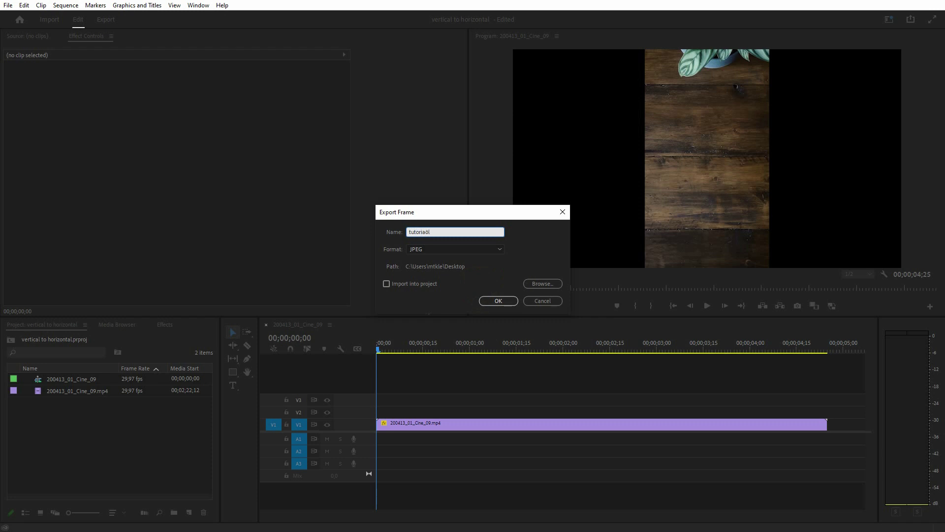
left_click(442, 255)
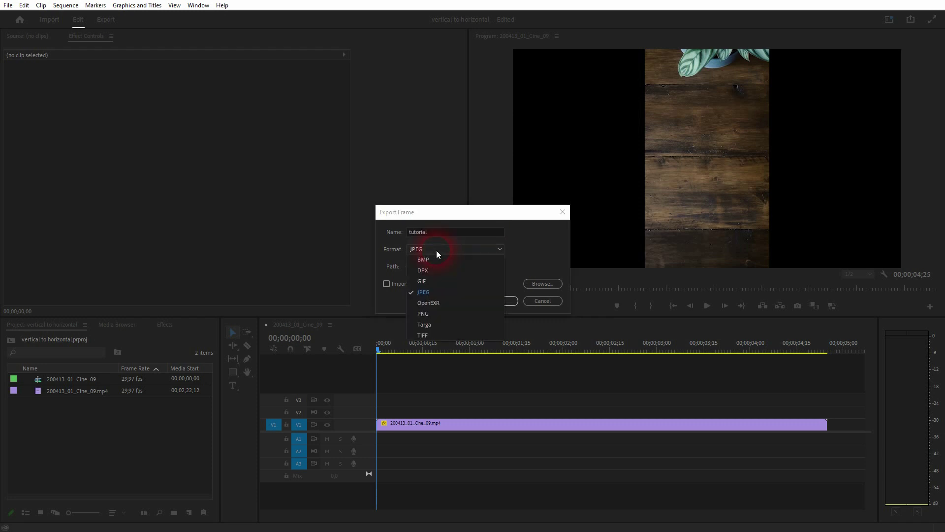
left_click(450, 294)
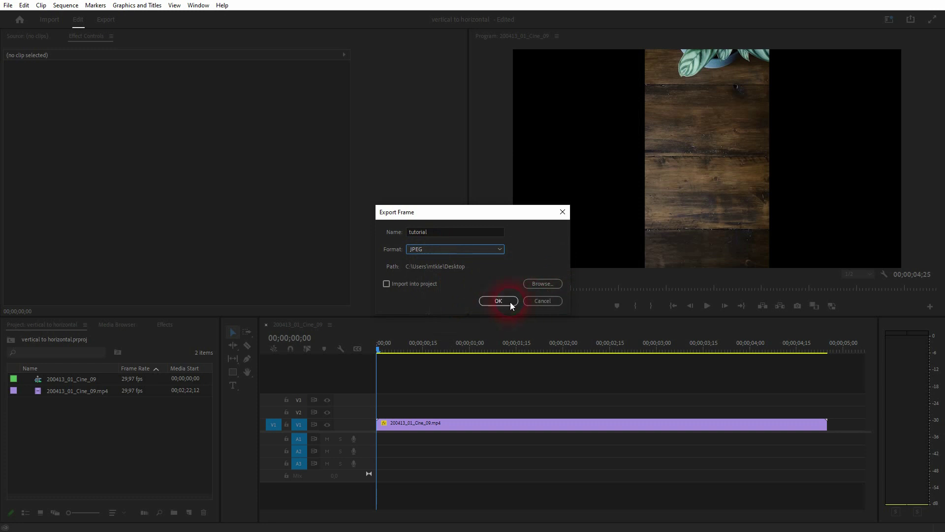
left_click(542, 284)
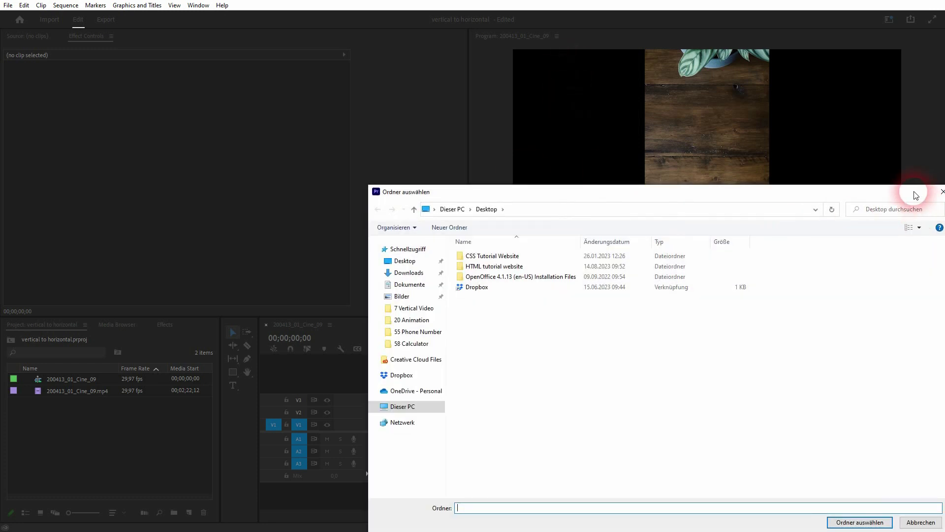
left_click_drag(915, 196, 751, 169)
left_click(780, 169)
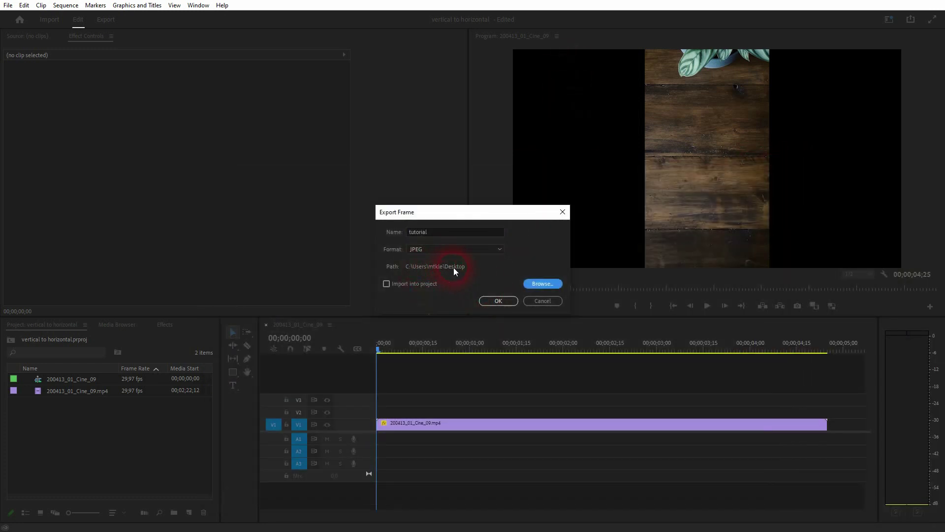
left_click(497, 301)
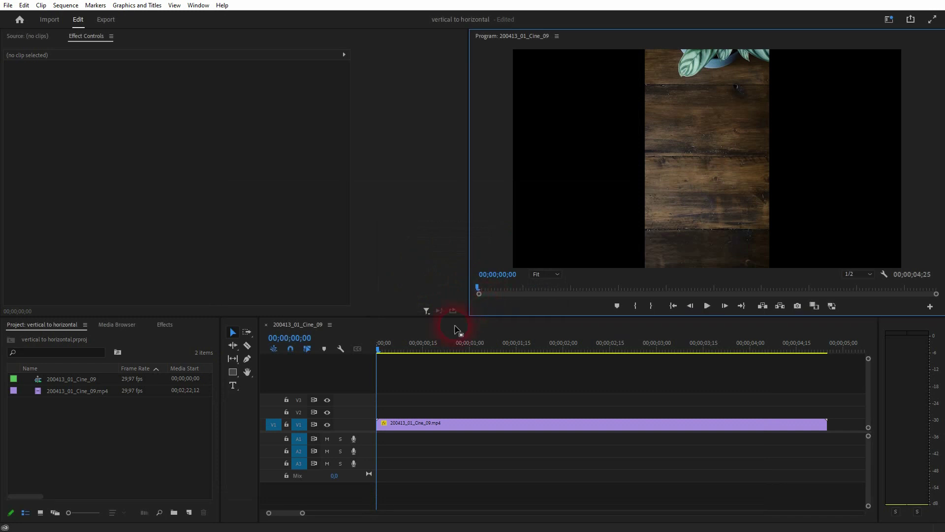
In Photoshop, review Image Size, then confirm Canvas Size stays at 1920 × 1080 unchanged.
key("alt+Tab")
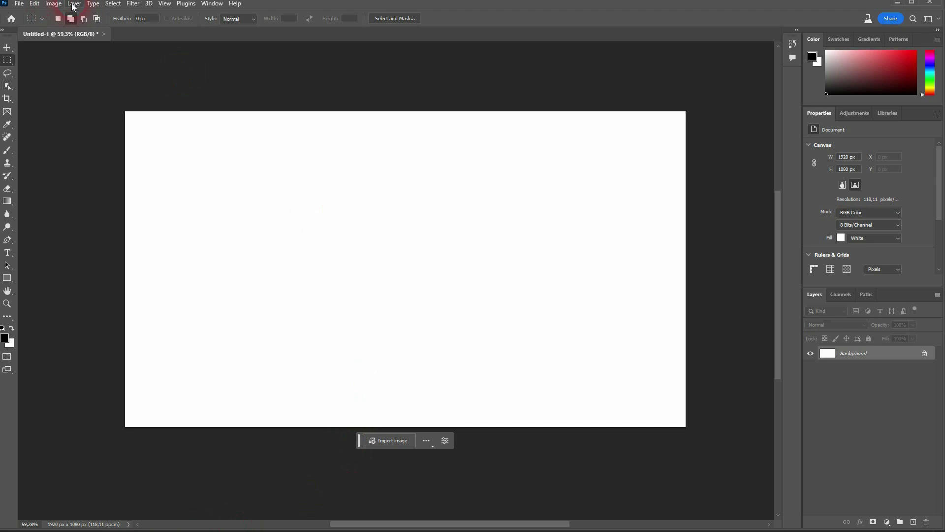
left_click(35, 4)
mouse_move(54, 3)
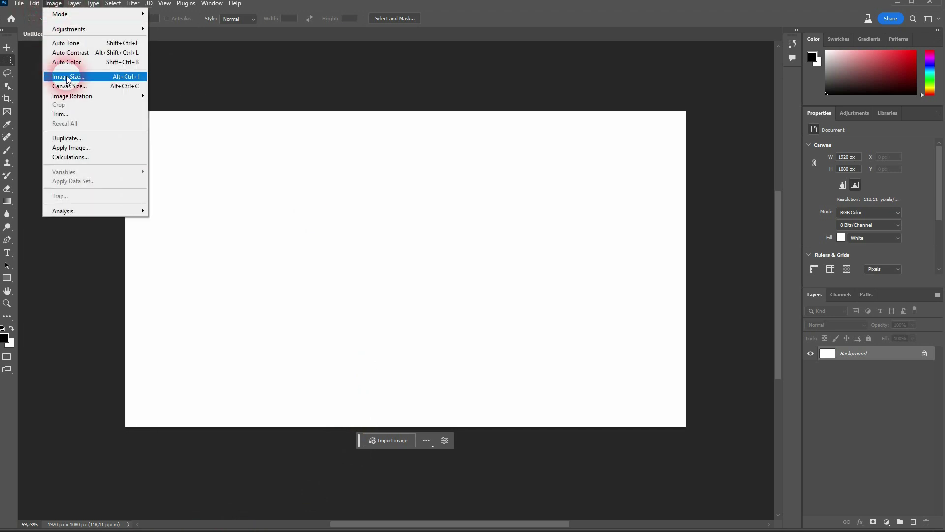
left_click(74, 77)
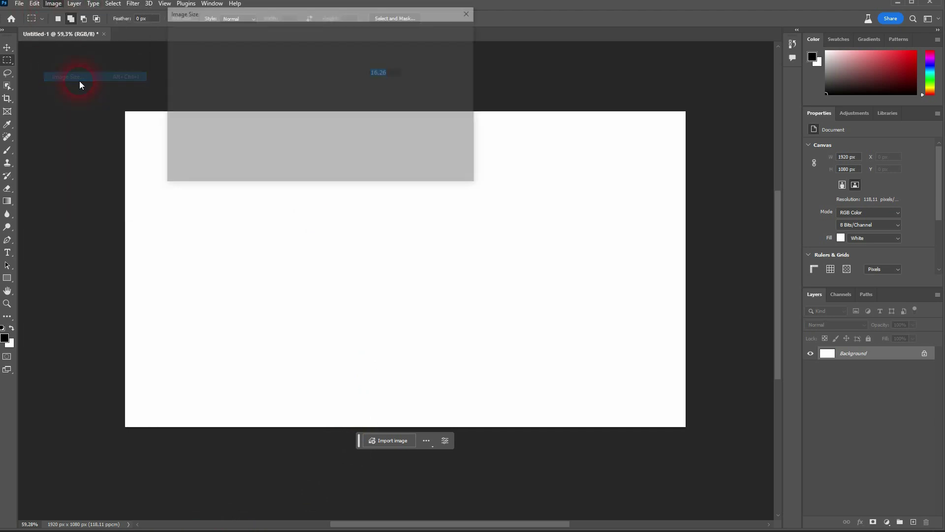
left_click(471, 12)
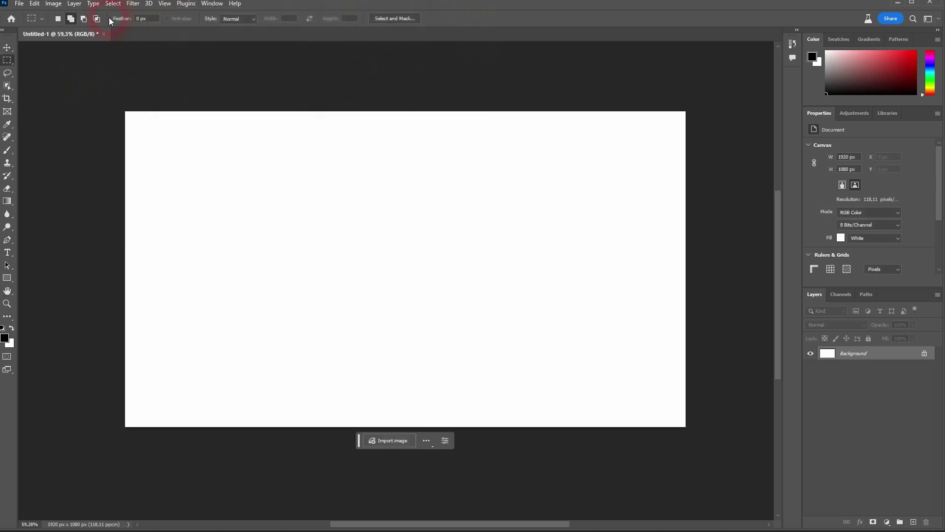
left_click(54, 3)
left_click(79, 87)
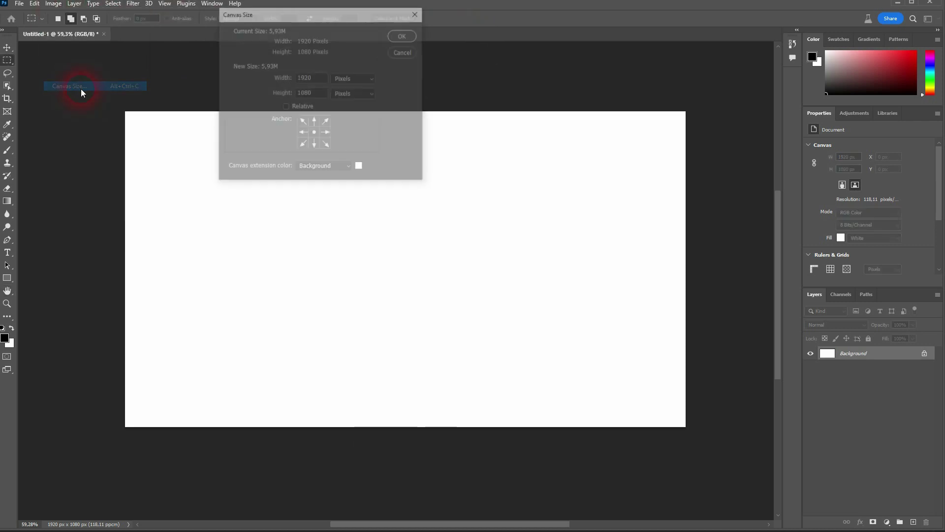
double_click(315, 95)
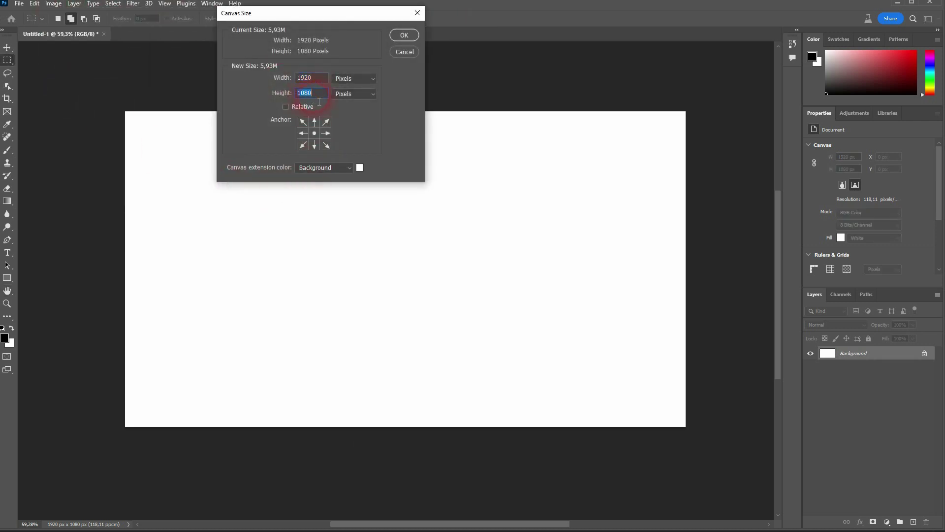
left_click(392, 36)
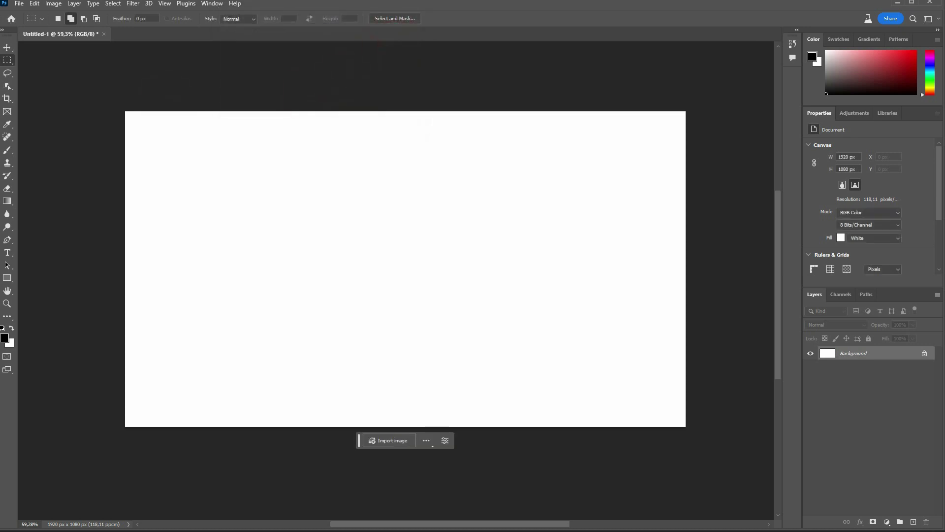
Drop tutorial.jpg onto the canvas and commit it as a full-canvas 1920 × 1080 layer.
left_click_drag(389, 299, 449, 282)
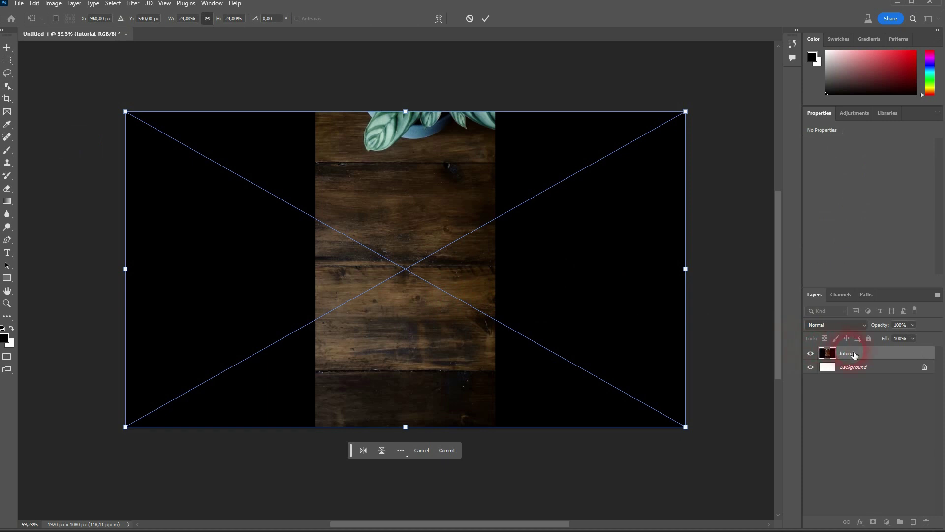
key("Return")
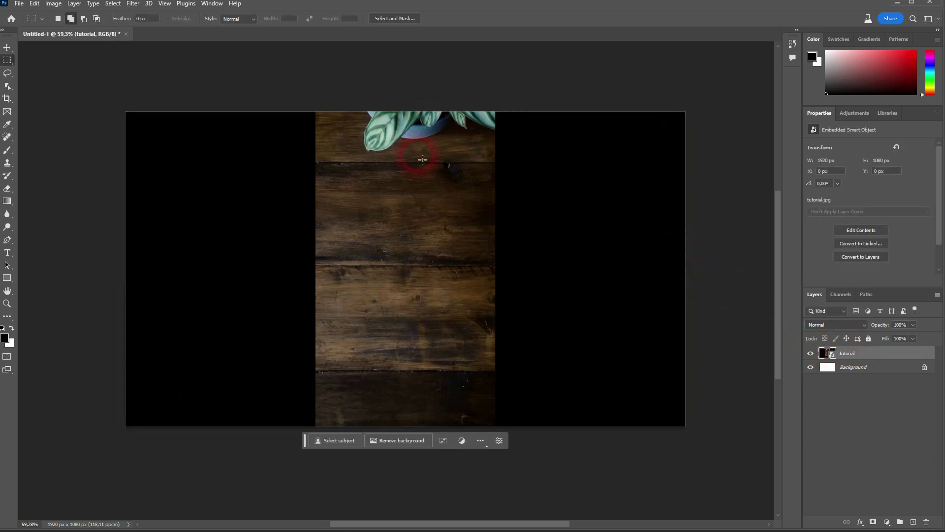
Select the left and right black bars with additive rectangular marquees, then start Generative Fill.
left_click(11, 59)
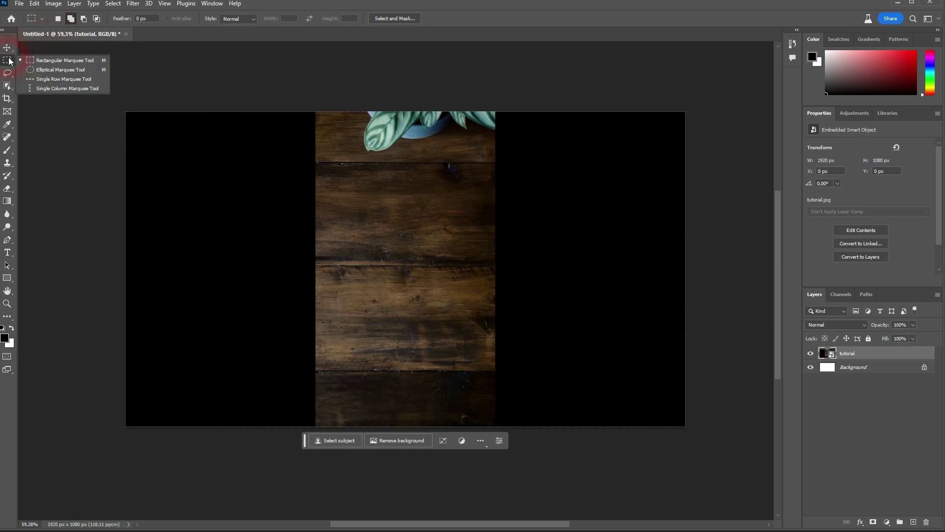
left_click(43, 61)
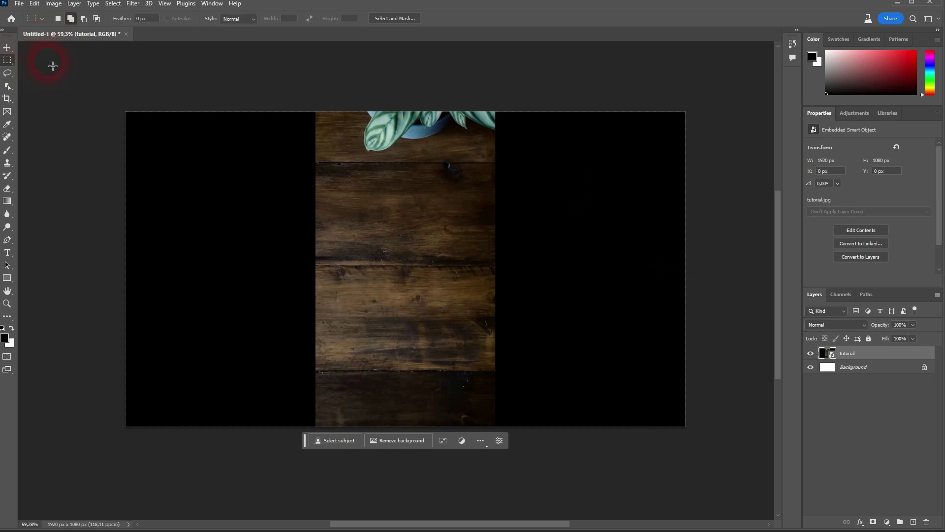
left_click(71, 18)
left_click_drag(125, 111, 323, 482)
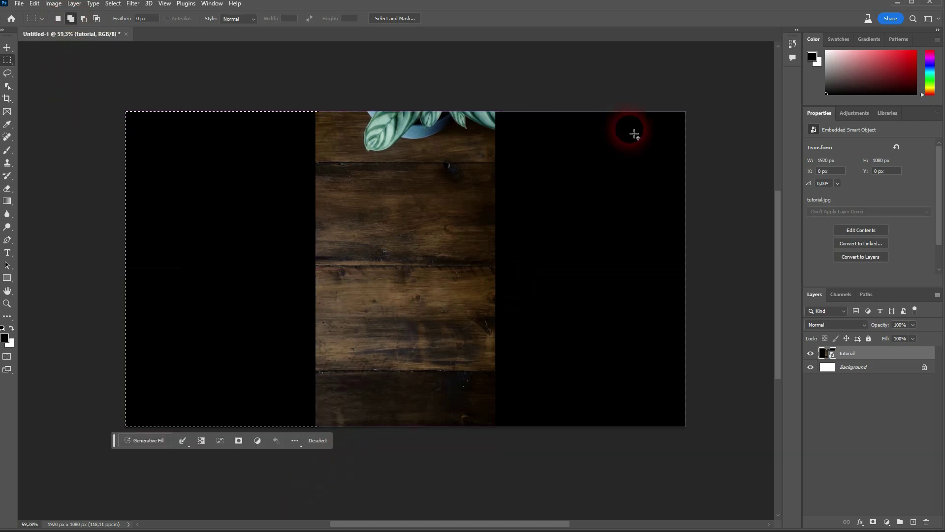
left_click_drag(711, 93, 496, 470)
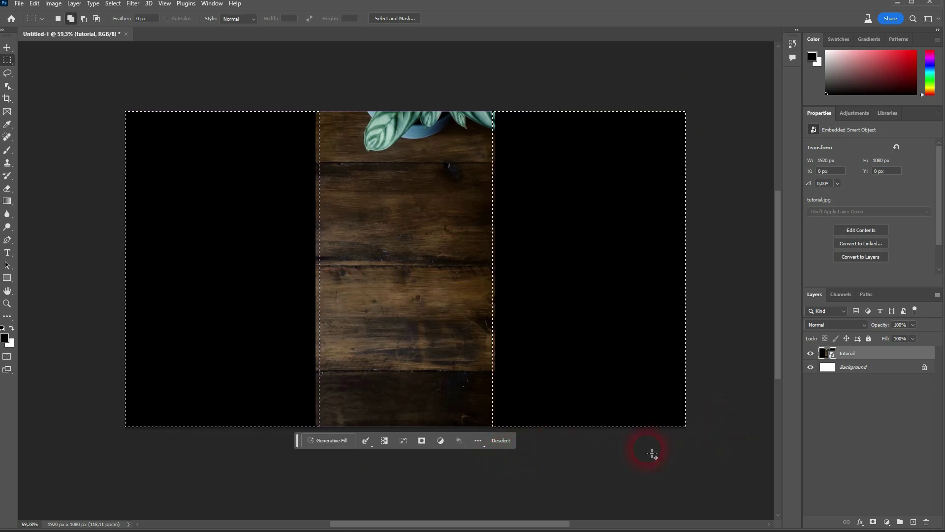
left_click(330, 441)
Generate the side fill, compare variations 2 and 3, and keep the plain-wood third variation.
left_click(453, 440)
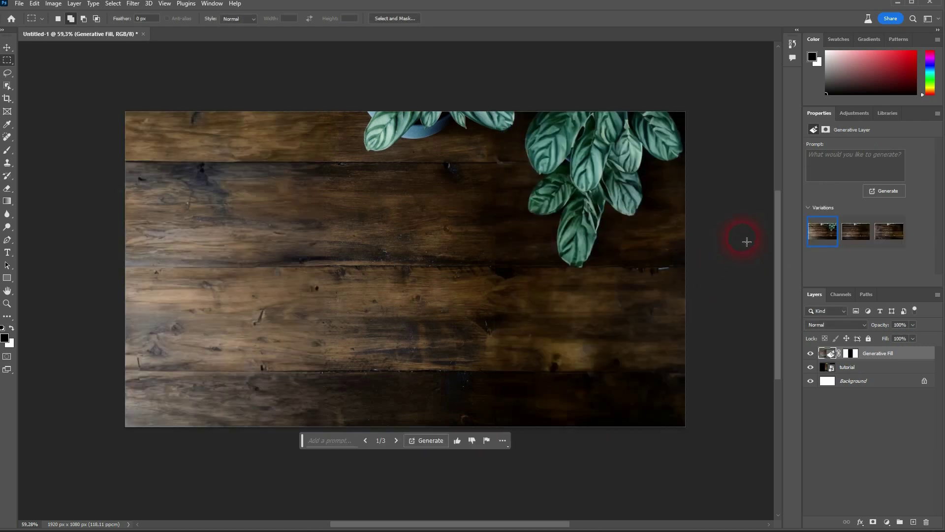
left_click(861, 239)
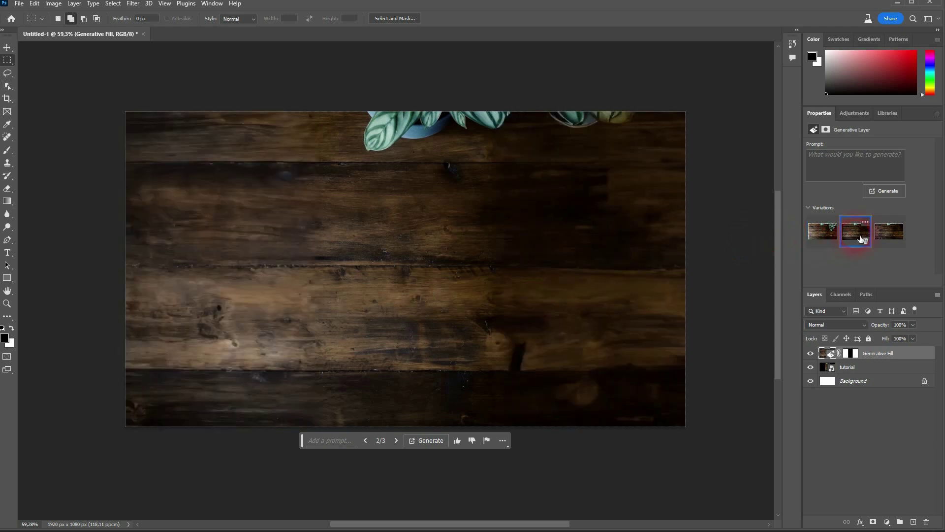
left_click(897, 240)
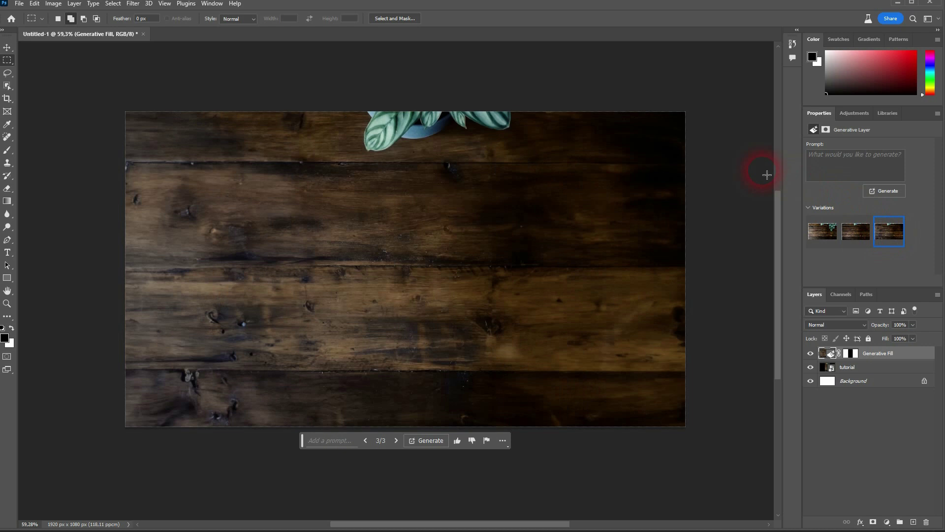
left_click(862, 231)
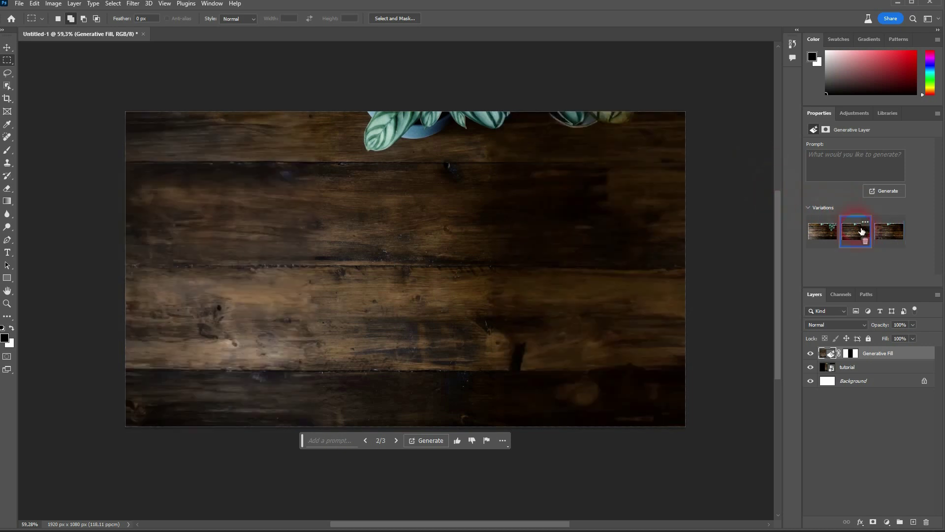
left_click(896, 237)
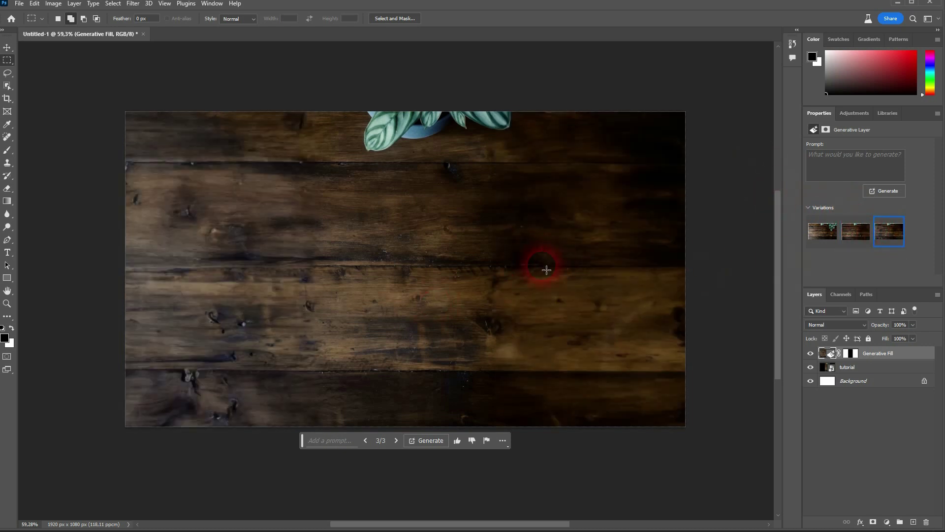
Hide the tutorial and white Background layers so only the side extensions remain visible.
left_click(811, 368)
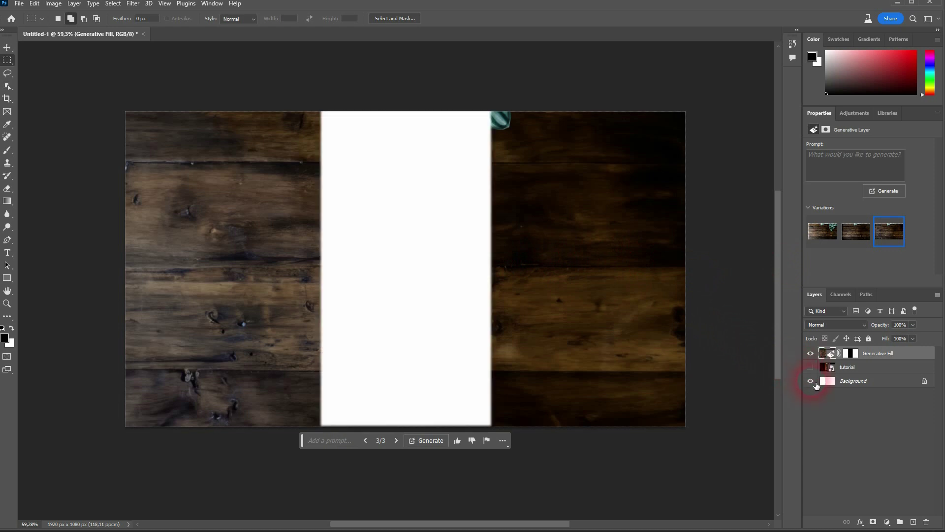
left_click(811, 381)
left_click(468, 209)
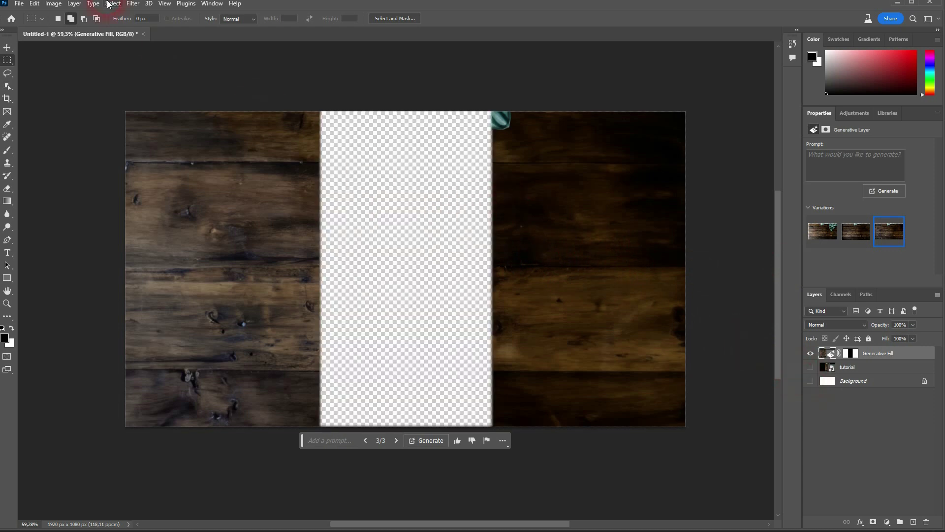
Quick-export the image as a PNG named 'tutorial1'.
left_click(20, 4)
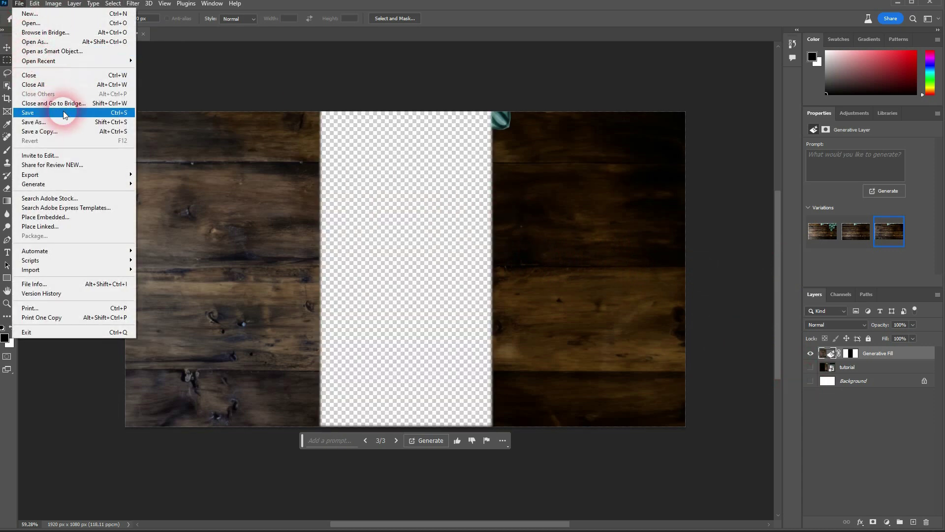
left_click(88, 178)
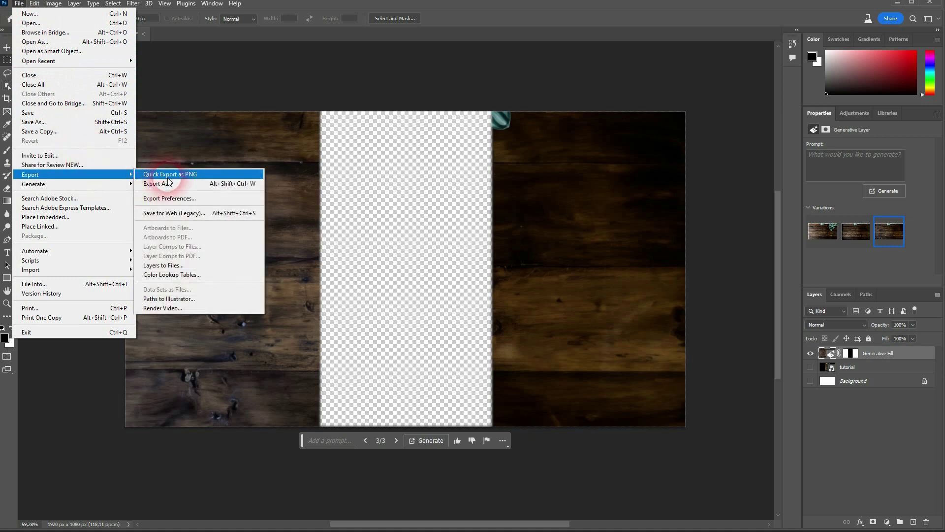
left_click(190, 177)
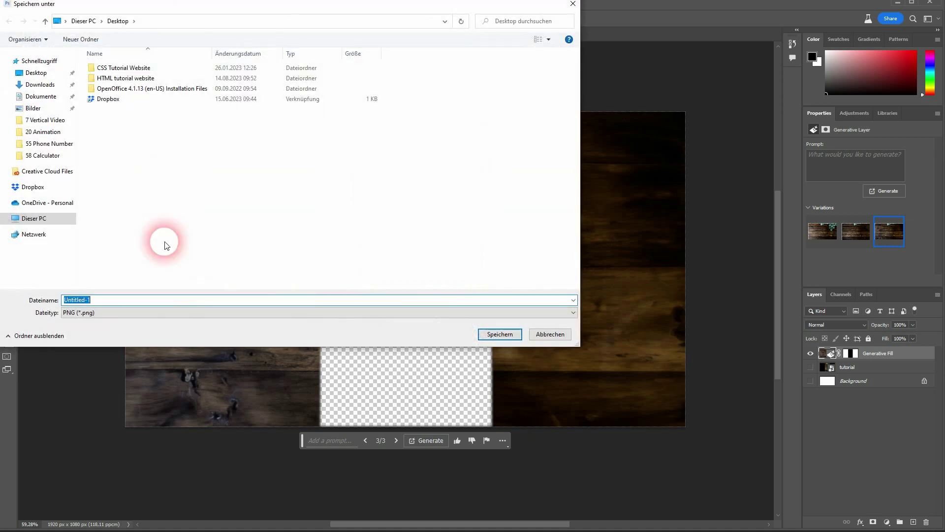
type("tutorial1")
left_click(102, 312)
left_click(96, 323)
left_click(499, 339)
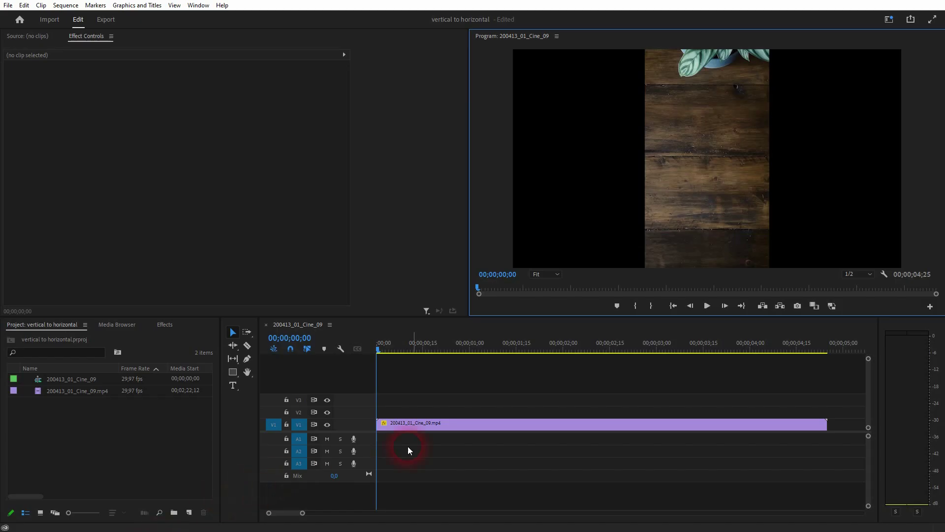
Import tutorial1.png into the project and place it on V2 above the video.
left_click(492, 397)
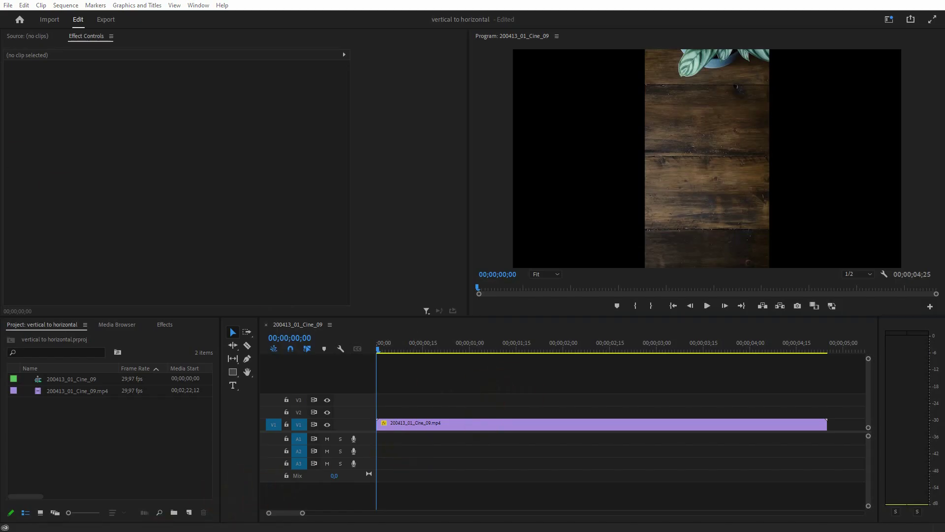
left_click(105, 455)
key("ctrl+v")
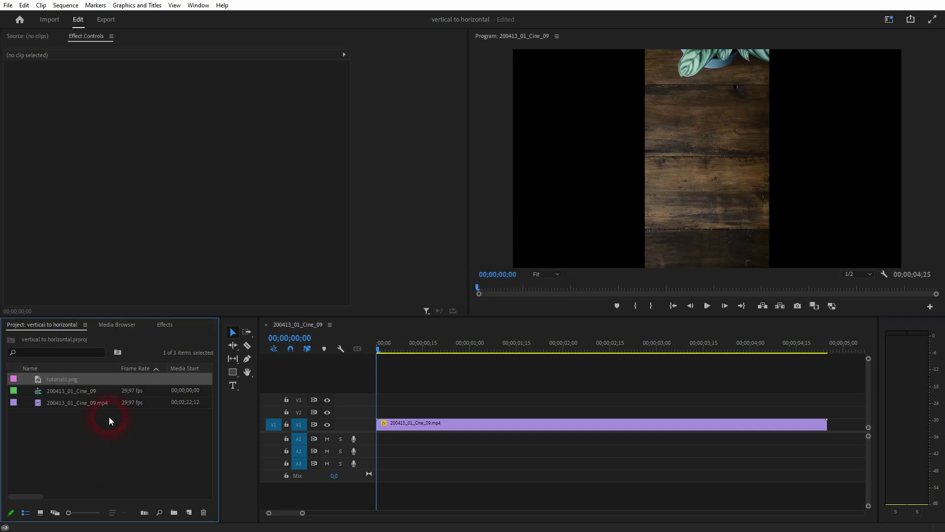
left_click_drag(64, 379, 566, 416)
Trim the image to end with the video, preview playback, and return to an early frame.
left_click_drag(833, 407, 827, 414)
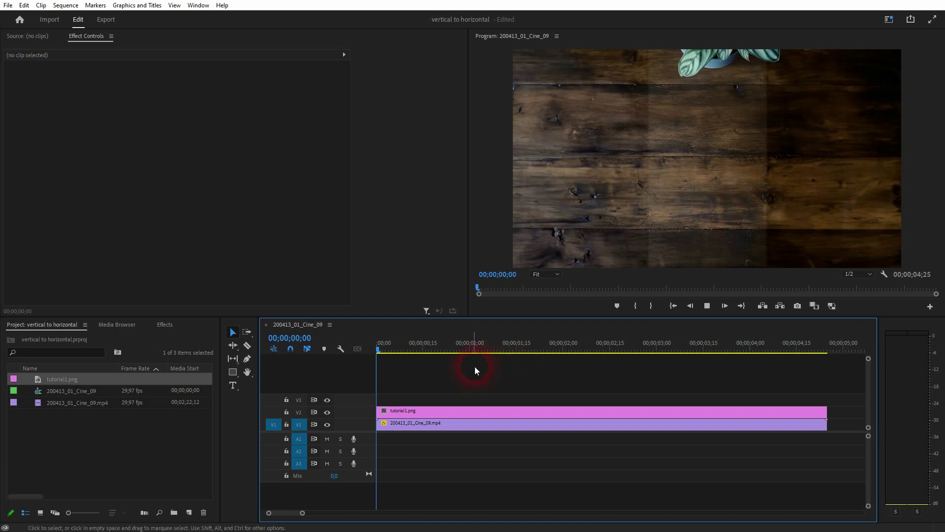
key("space")
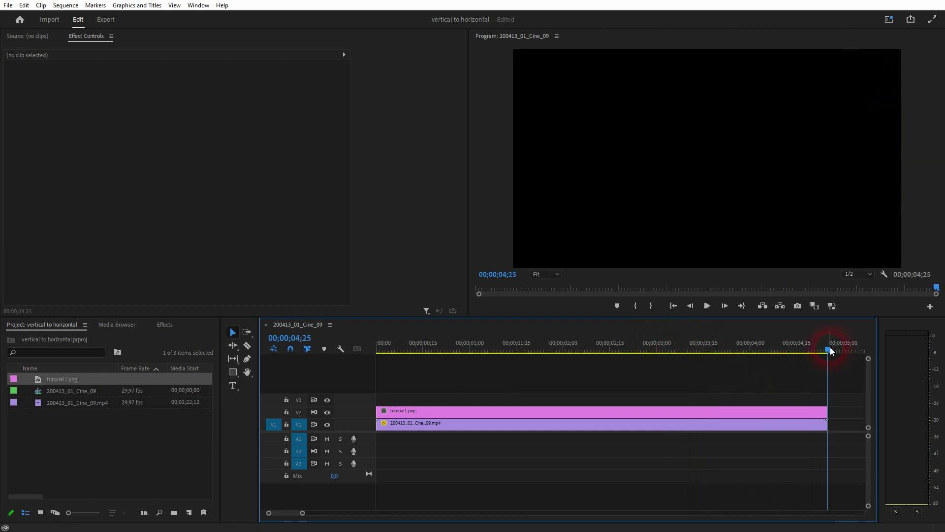
left_click_drag(830, 347, 446, 389)
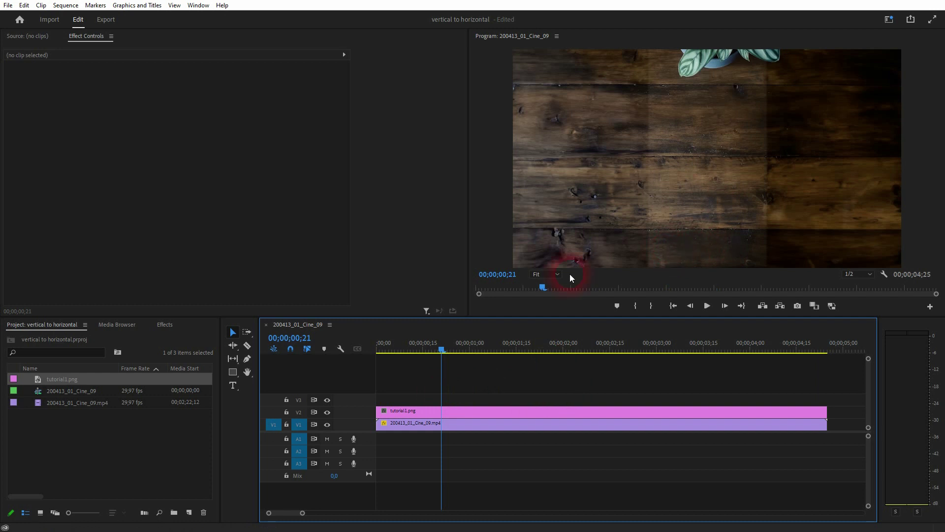
Search effects for 'color' and apply Brightness & Contrast to the tutorial1.png clip.
left_click(165, 325)
left_click(64, 338)
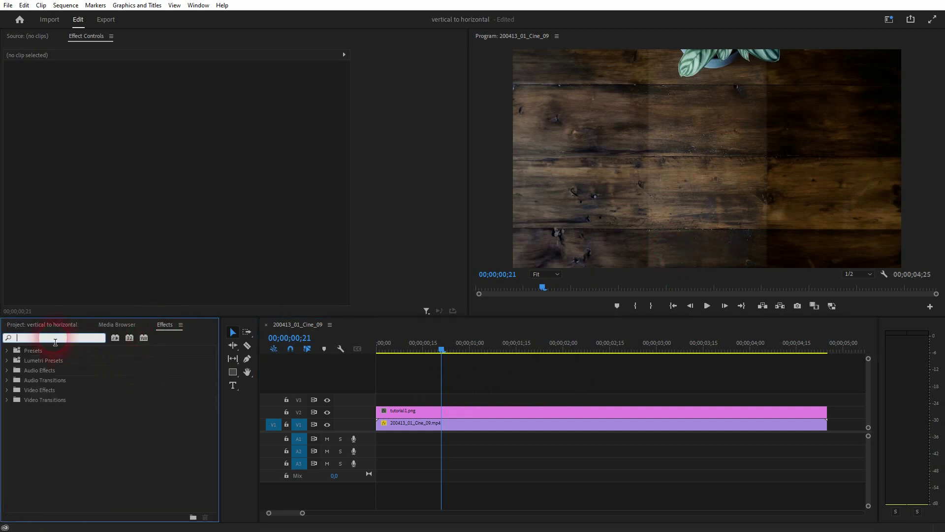
type("color")
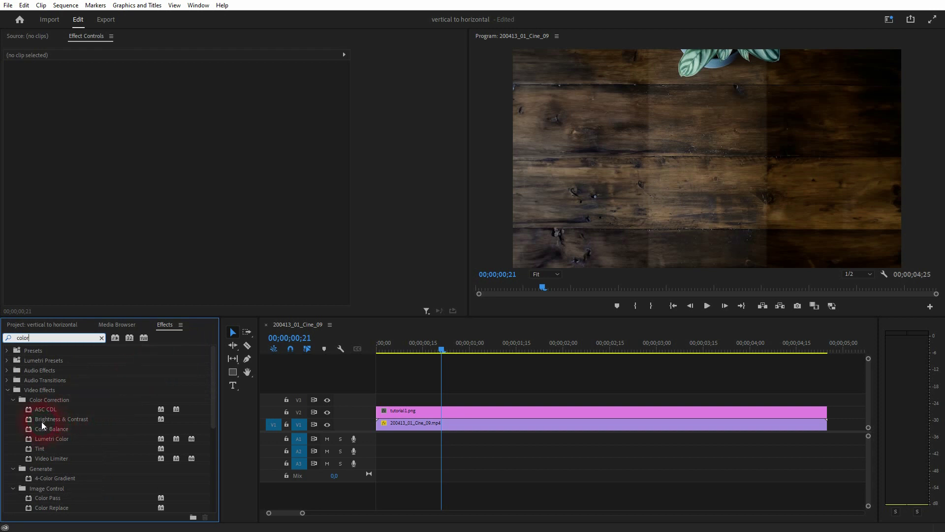
left_click_drag(50, 422, 470, 413)
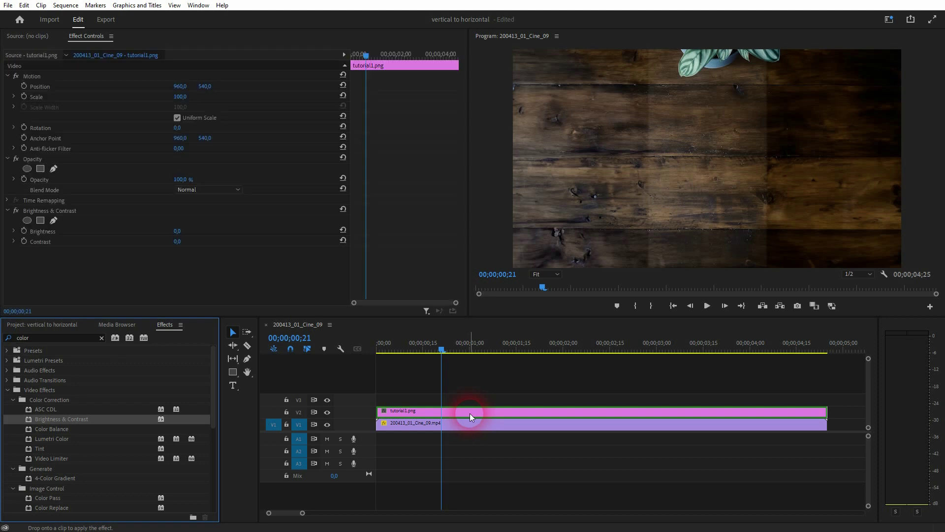
Set the Brightness & Contrast effect to Contrast -9 and Brightness 4.
left_click(63, 212)
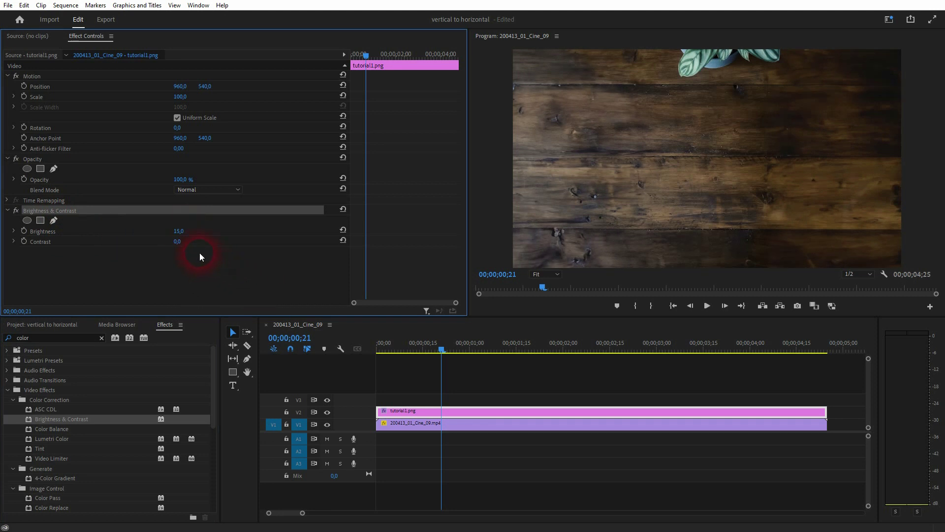
mouse_move(177, 242)
left_mouse_down()
mouse_move(189, 242)
mouse_move(167, 231)
left_mouse_up()
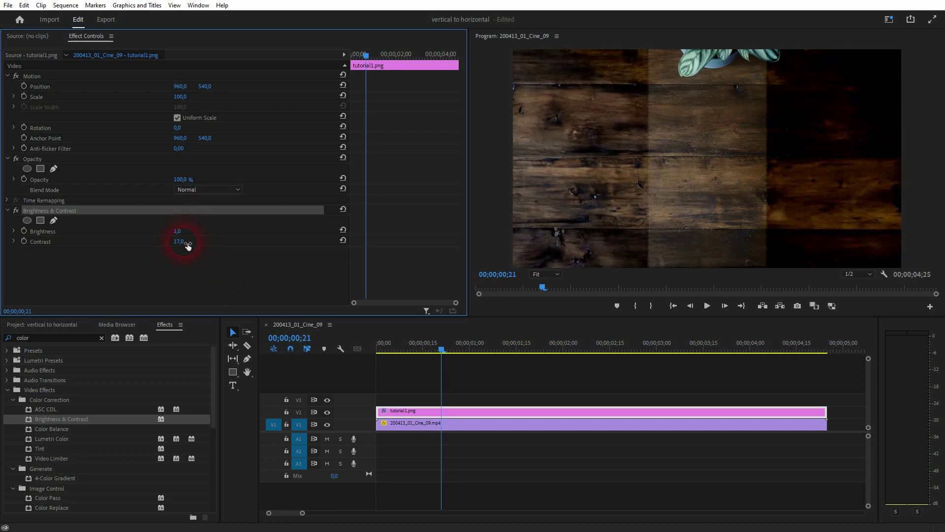
left_click_drag(178, 242, 172, 241)
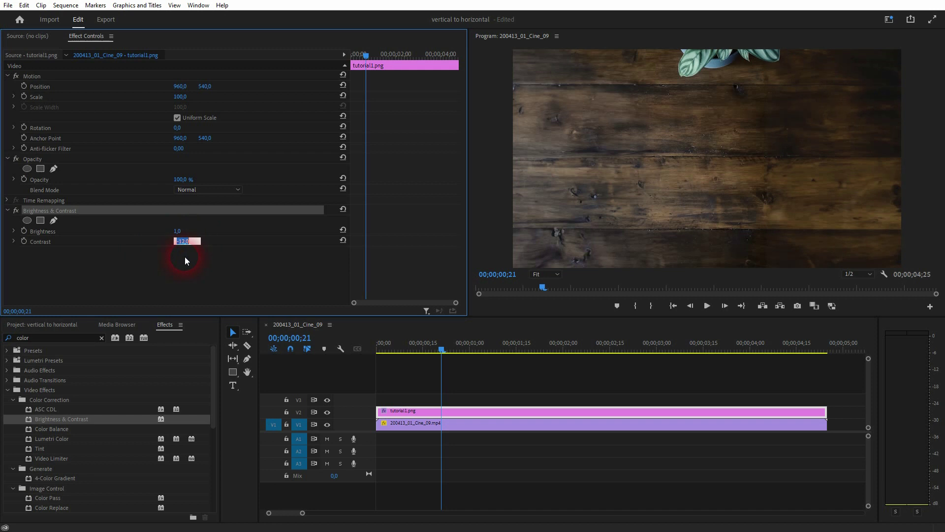
left_click_drag(184, 256, 244, 256)
left_click(180, 231)
left_click(215, 254)
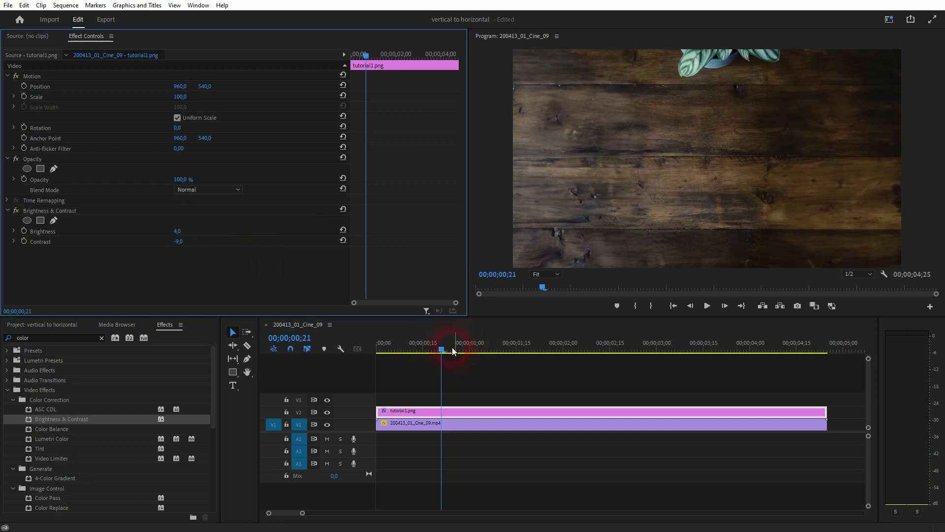
left_click(381, 353)
key("space")
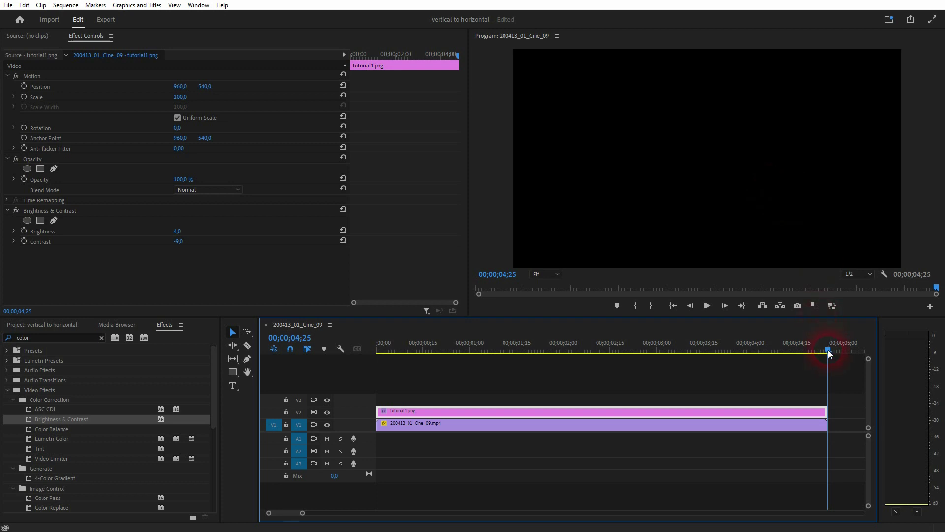
left_click_drag(828, 349, 625, 371)
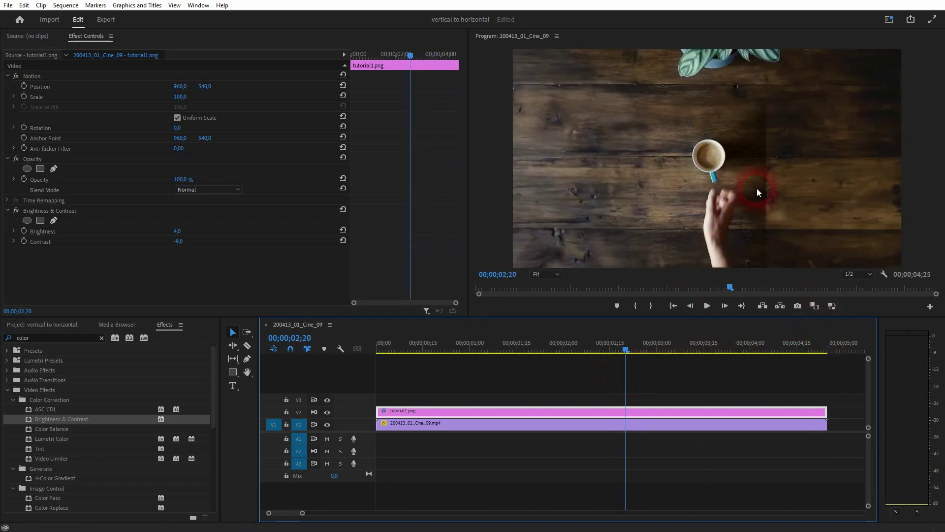
left_click(759, 228)
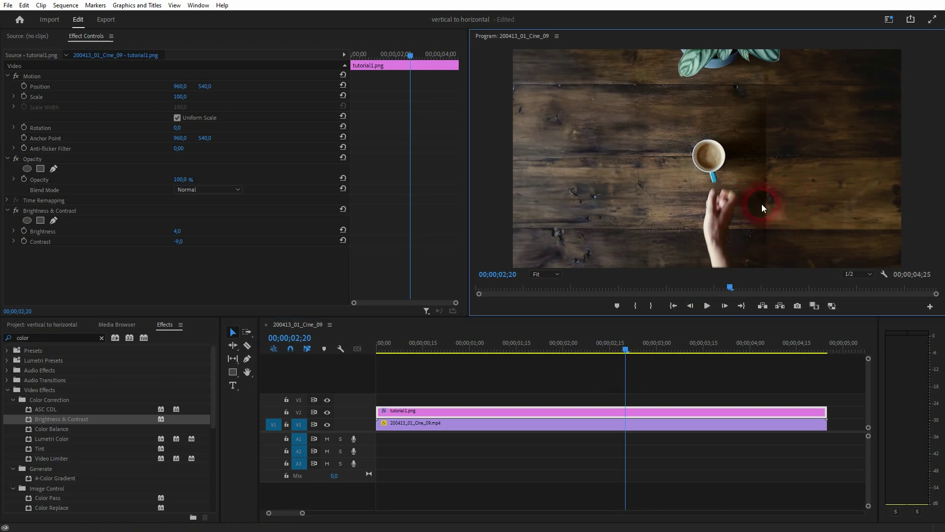
mouse_move(627, 345)
left_mouse_down()
mouse_move(583, 350)
mouse_move(639, 350)
mouse_move(625, 350)
left_mouse_up()
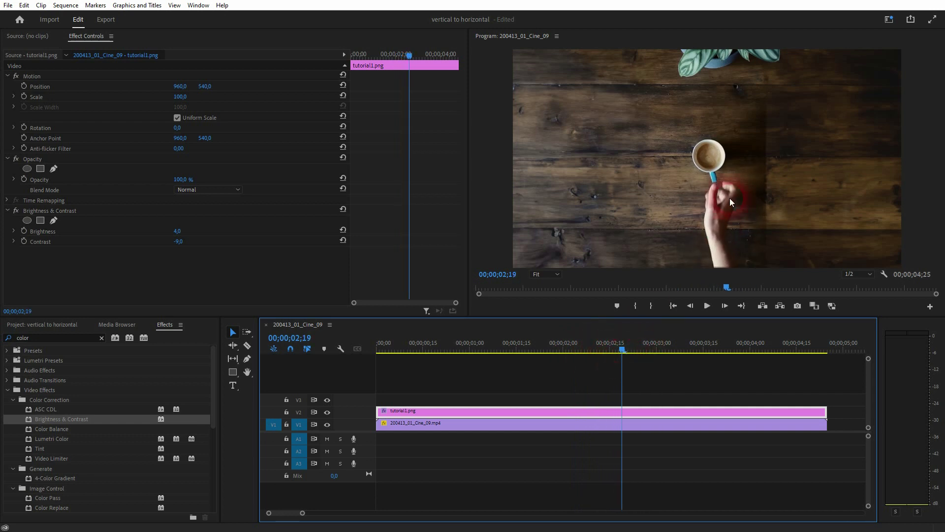